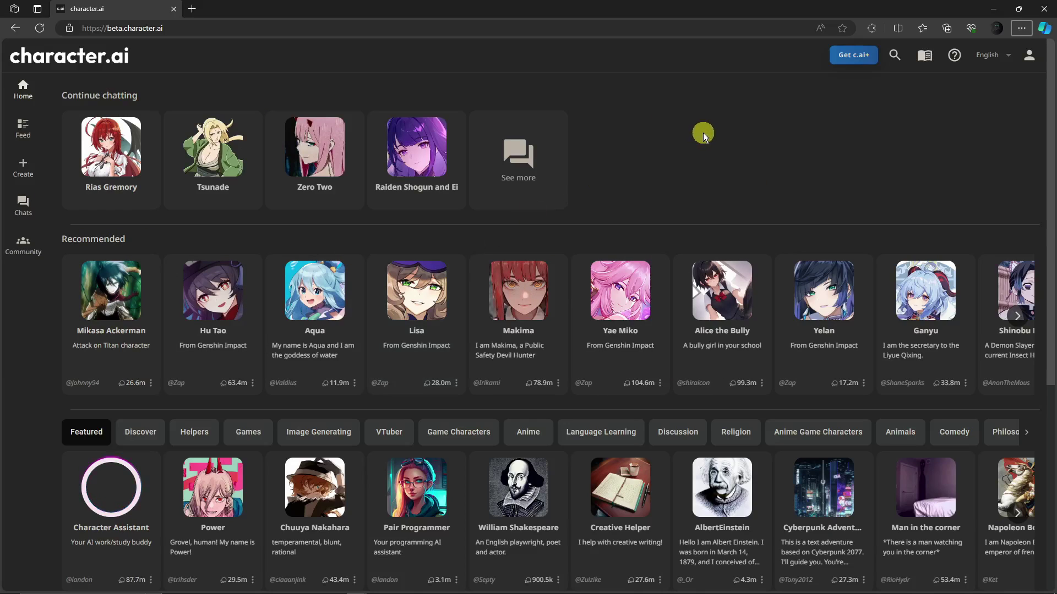
Start a new room from the Create menu and name it 'Sample Room'
scroll(712, 139, down, 4)
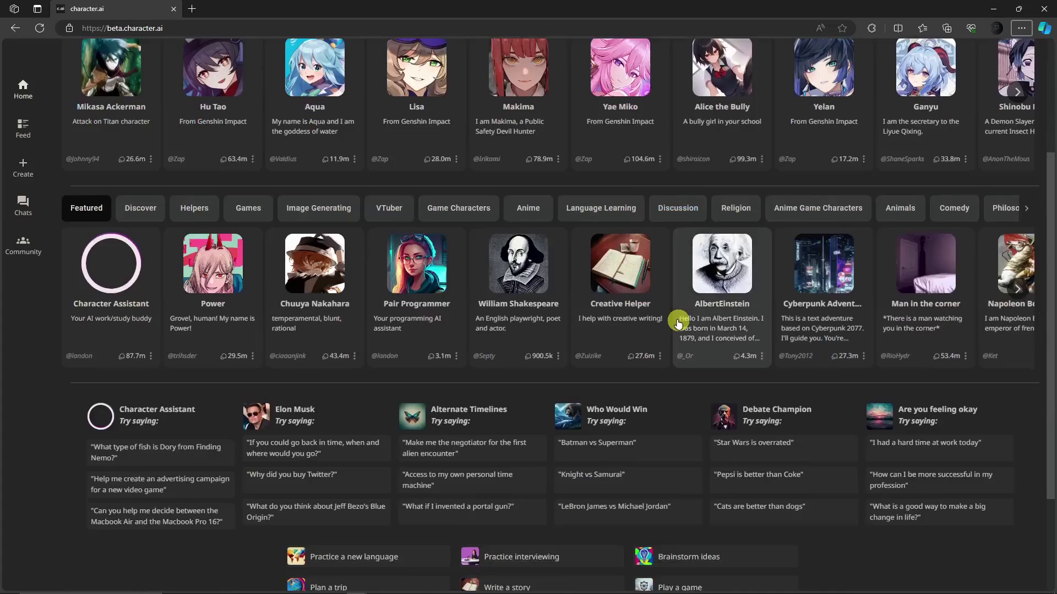
scroll(672, 299, up, 4)
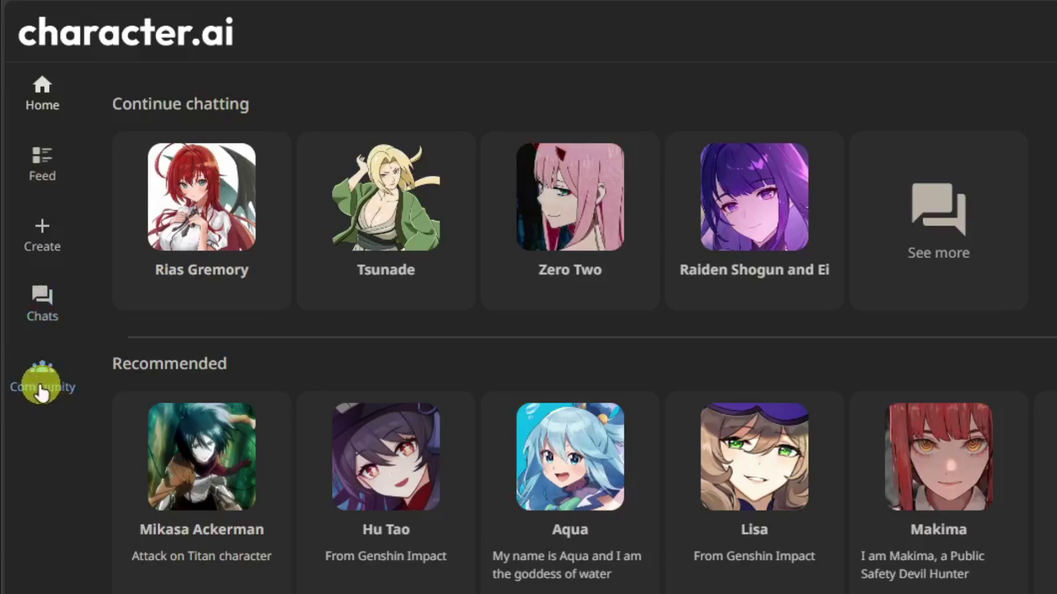
click(38, 238)
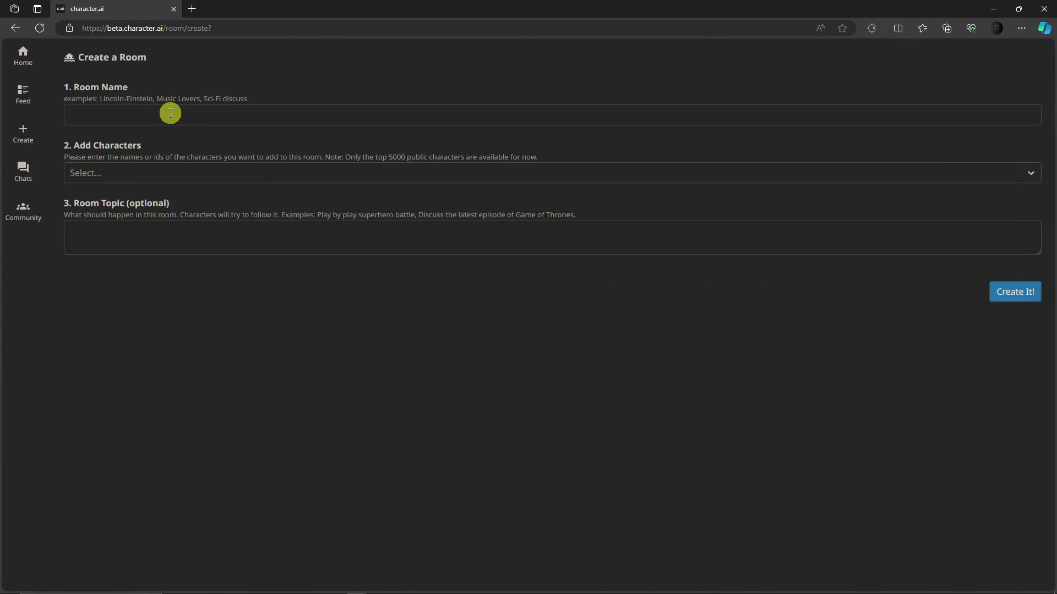
click(171, 113)
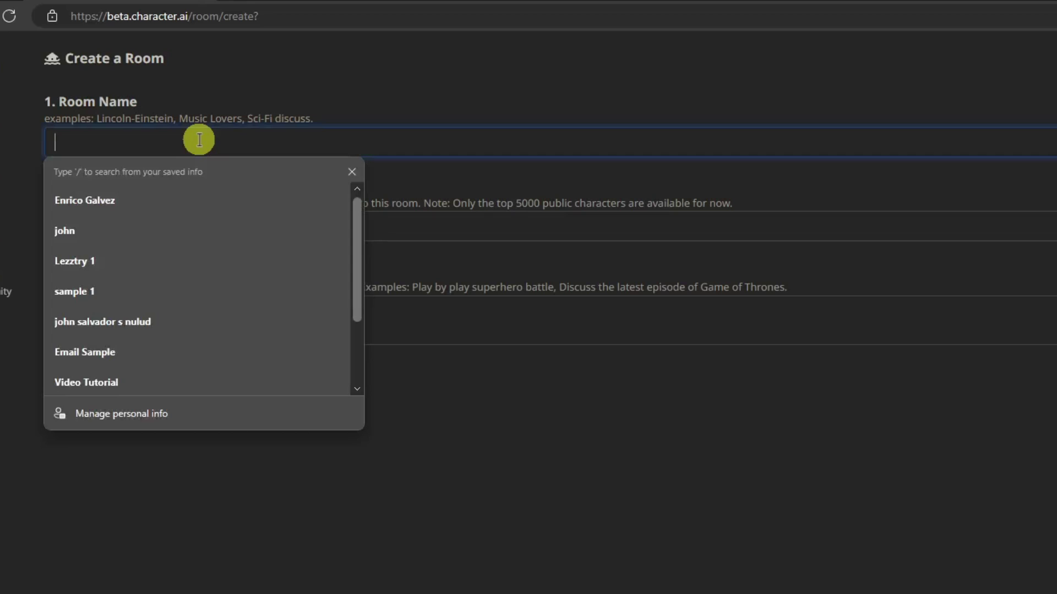
text(S)
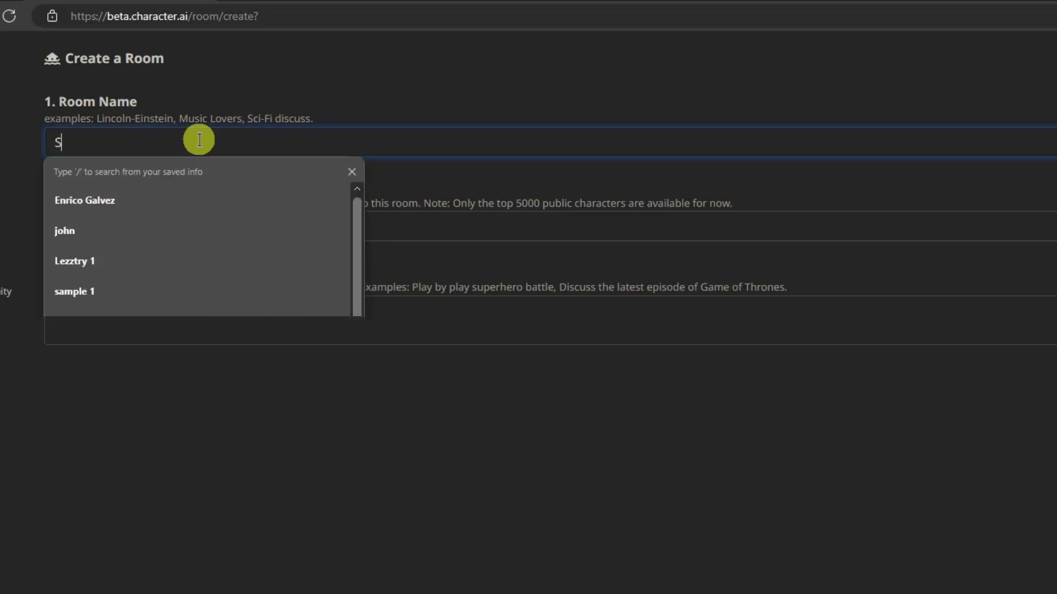
text(ample Rom)
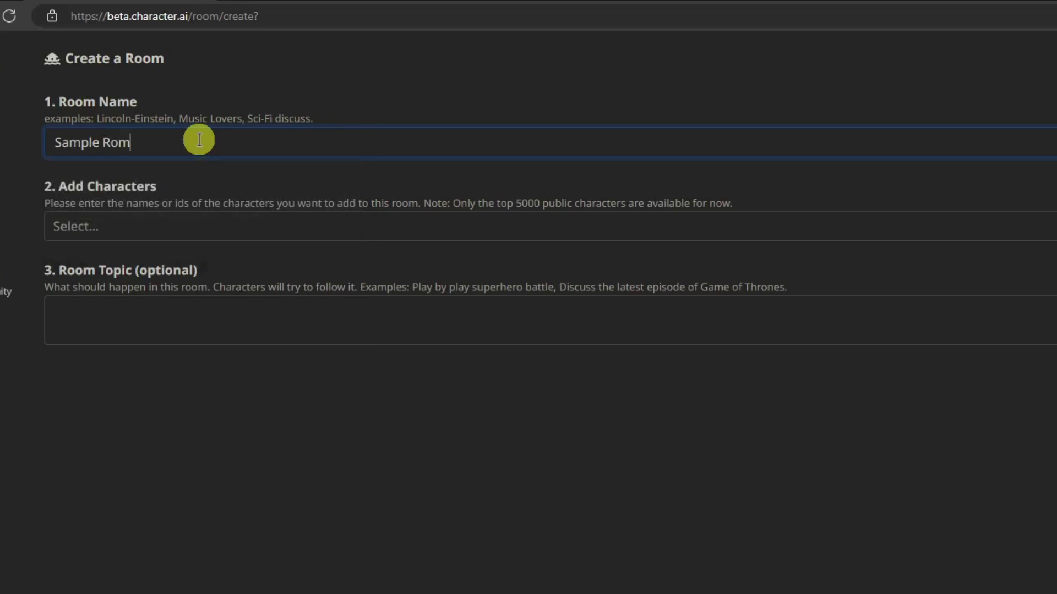
key(BackSpace)
text(o)
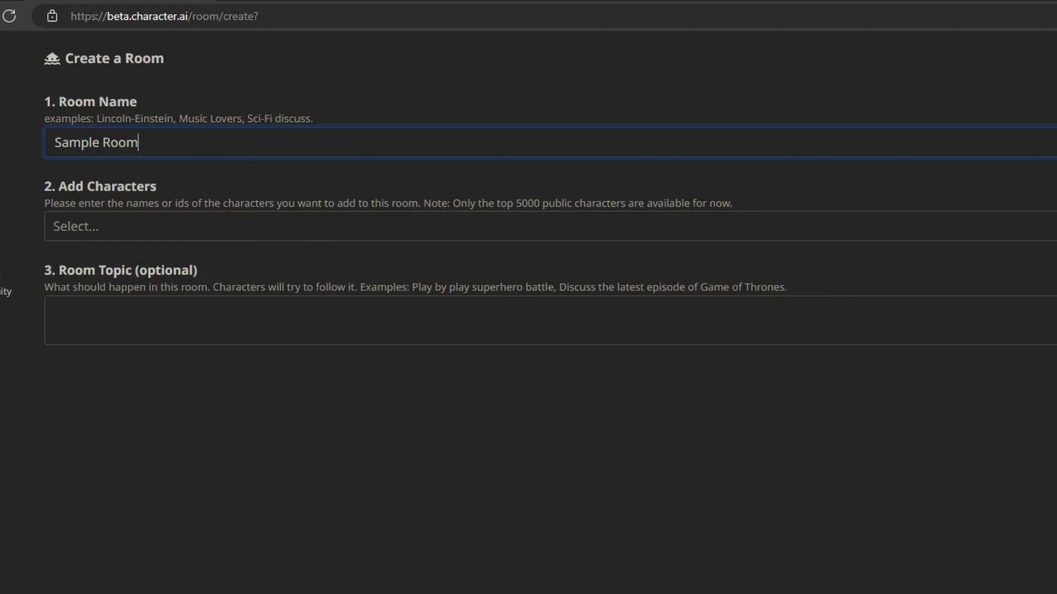
key(Tab)
Search for 'albert' and add Albert Einstein to the room
scroll(204, 279, down, 2)
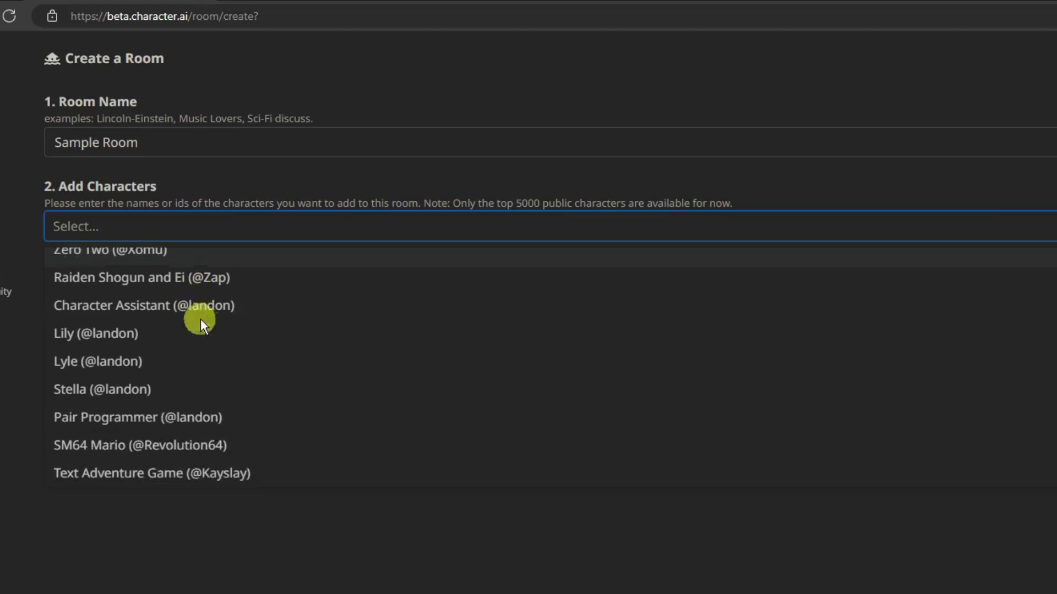
scroll(265, 398, down, 3)
scroll(265, 398, up, 4)
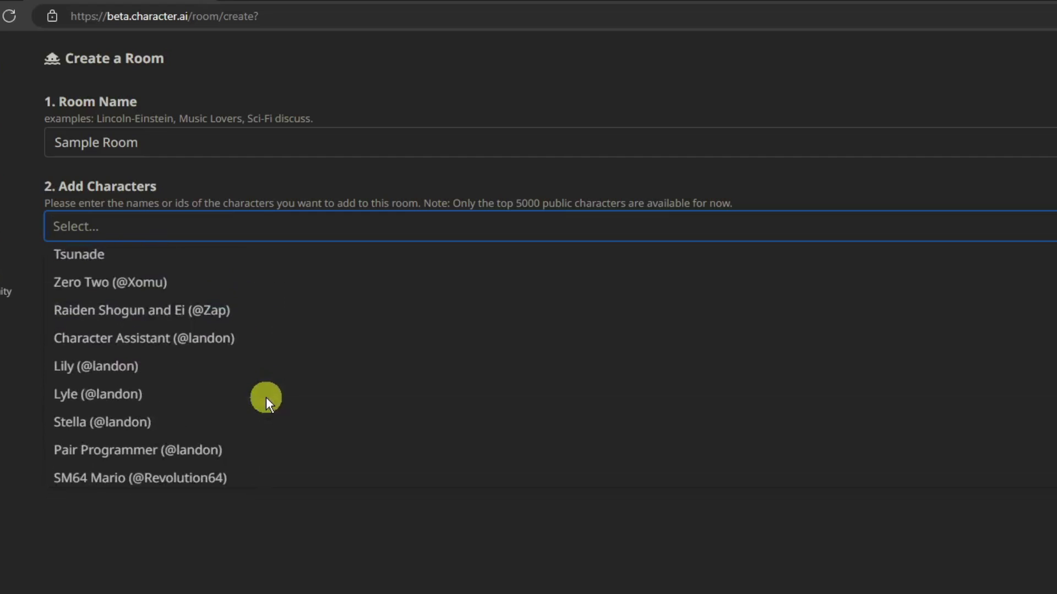
scroll(256, 450, down, 4)
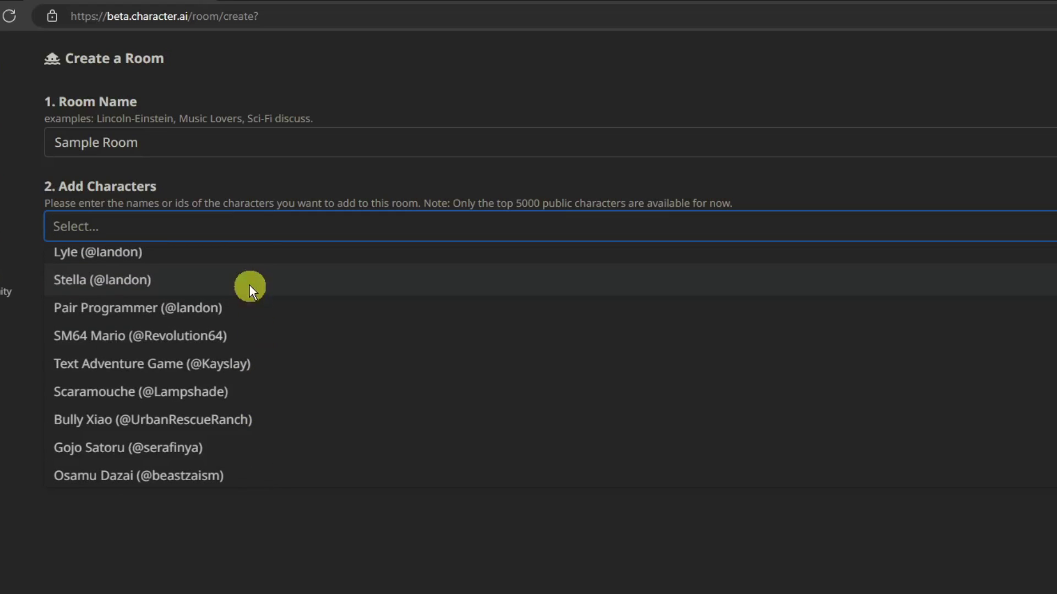
text(albert)
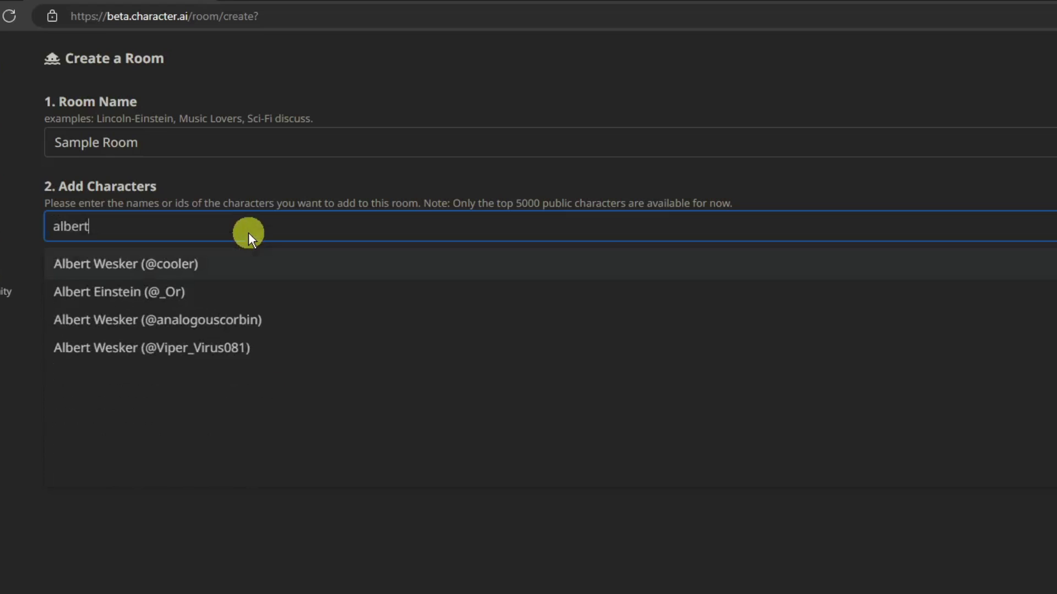
click(213, 291)
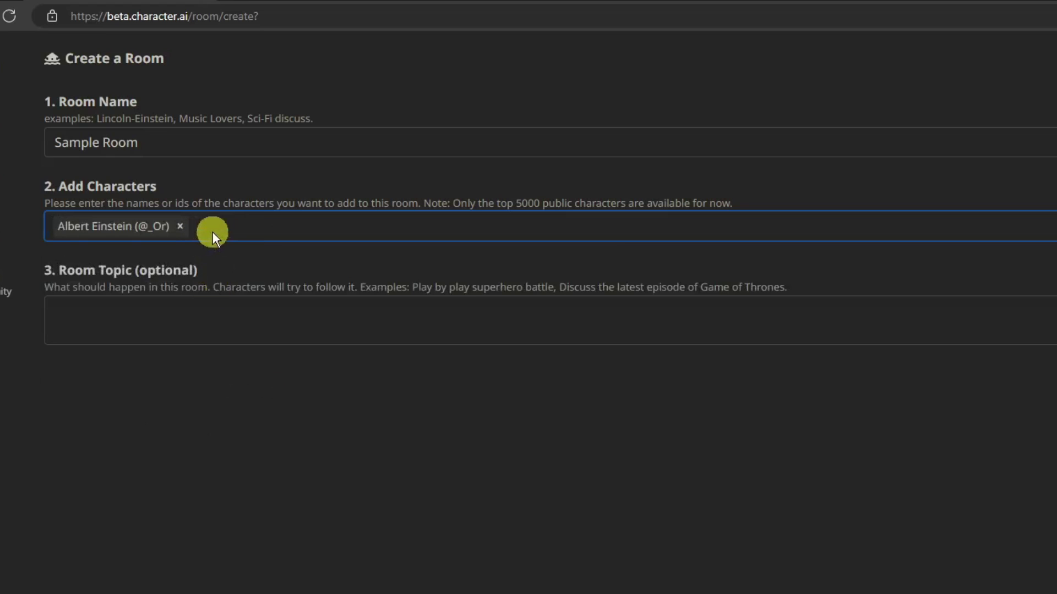
Add Pair Programmer and Rias Gremory as the room's other two characters
click(212, 233)
text(prog)
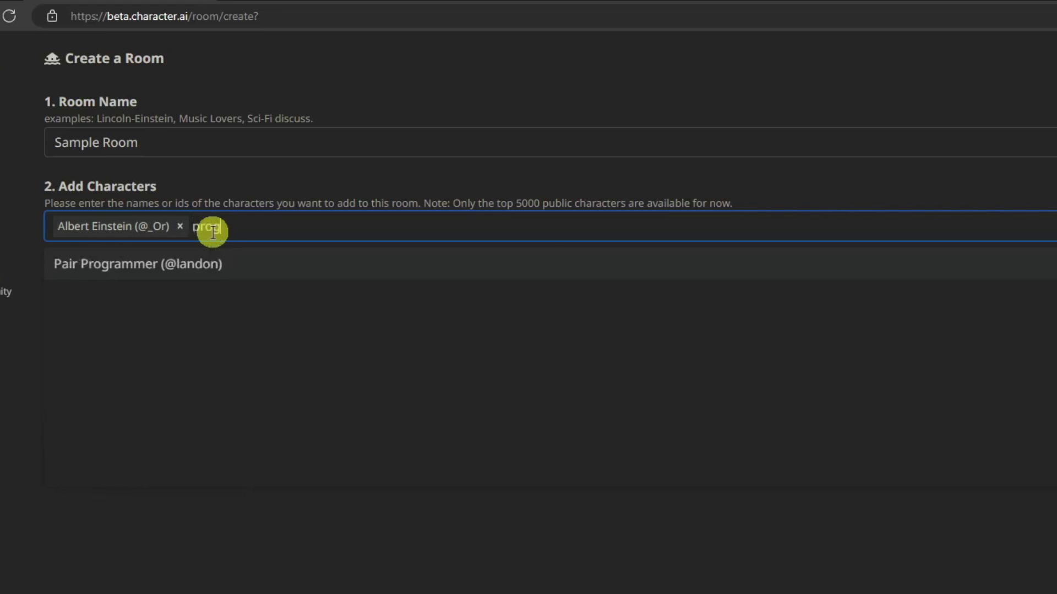
click(227, 255)
click(401, 229)
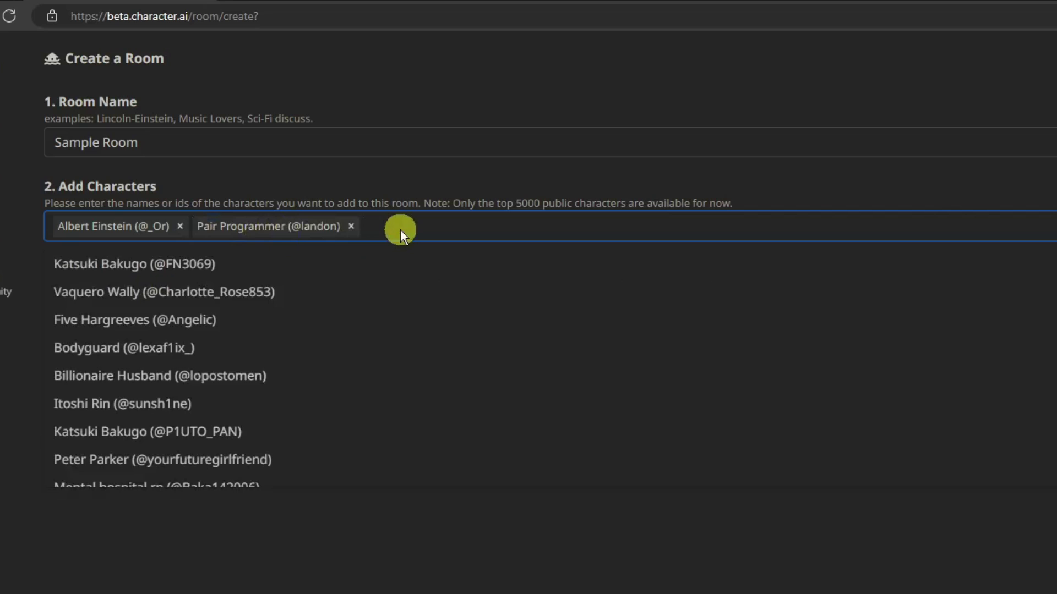
text(ri)
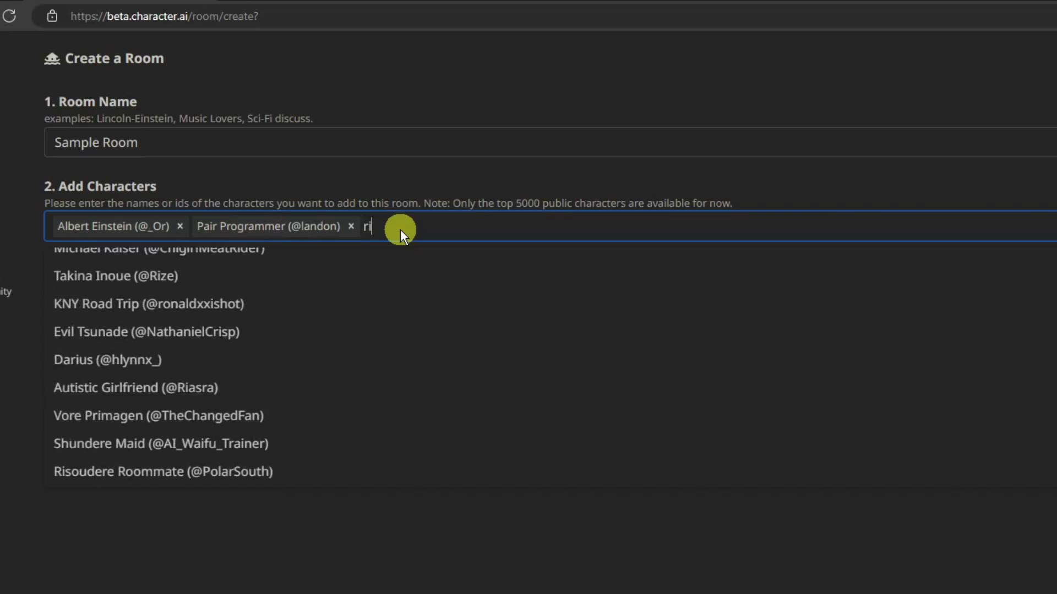
text(as)
click(277, 259)
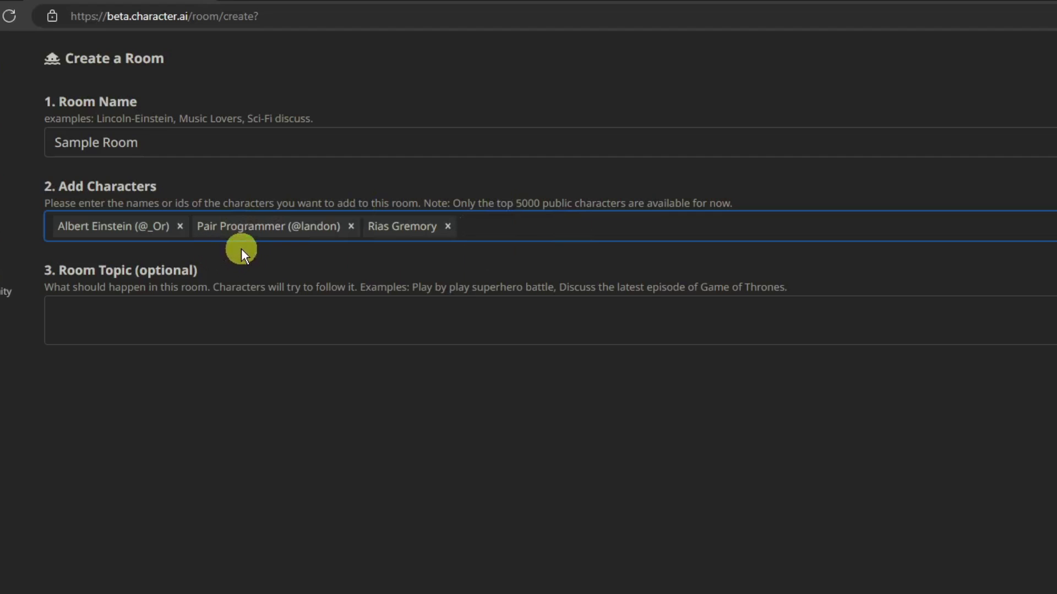
click(243, 310)
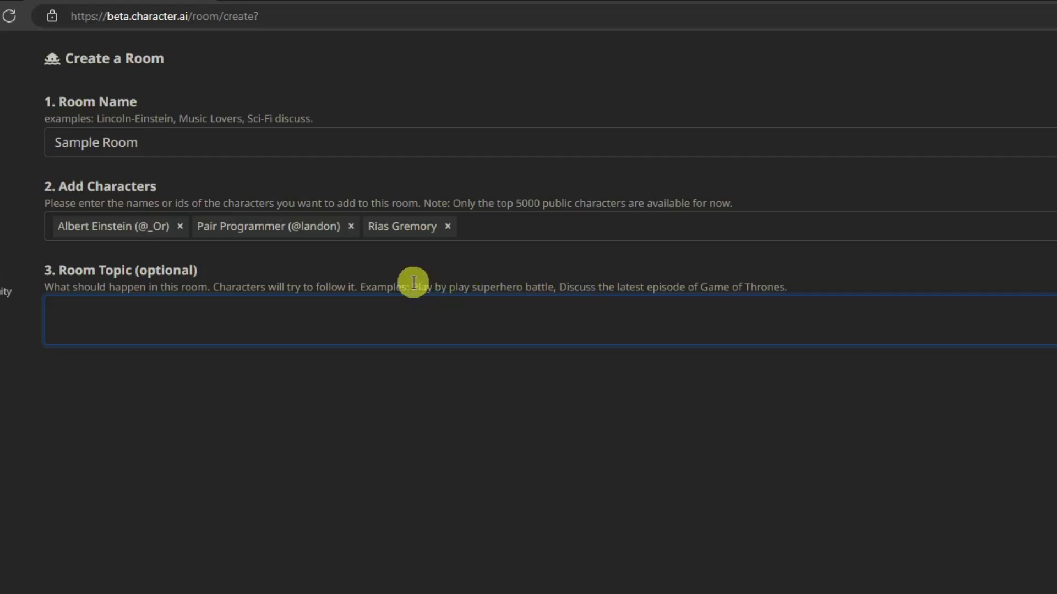
Enter the topic 'Play by play superhero battle, anime, programming, and basketball.'
drag(412, 286, 553, 286)
key(ctrl+c)
click(484, 321)
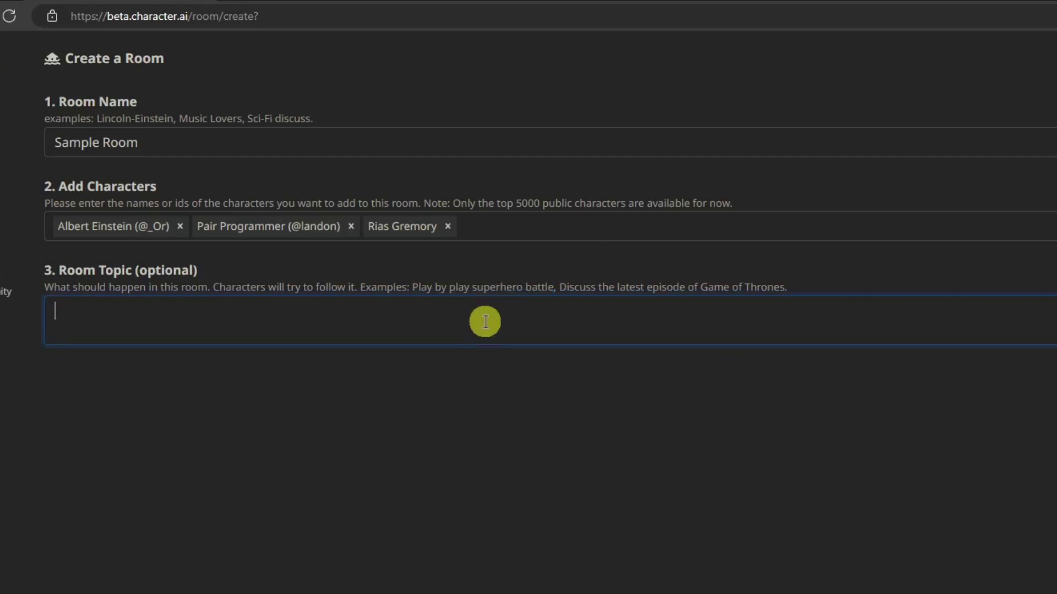
key(ctrl+v)
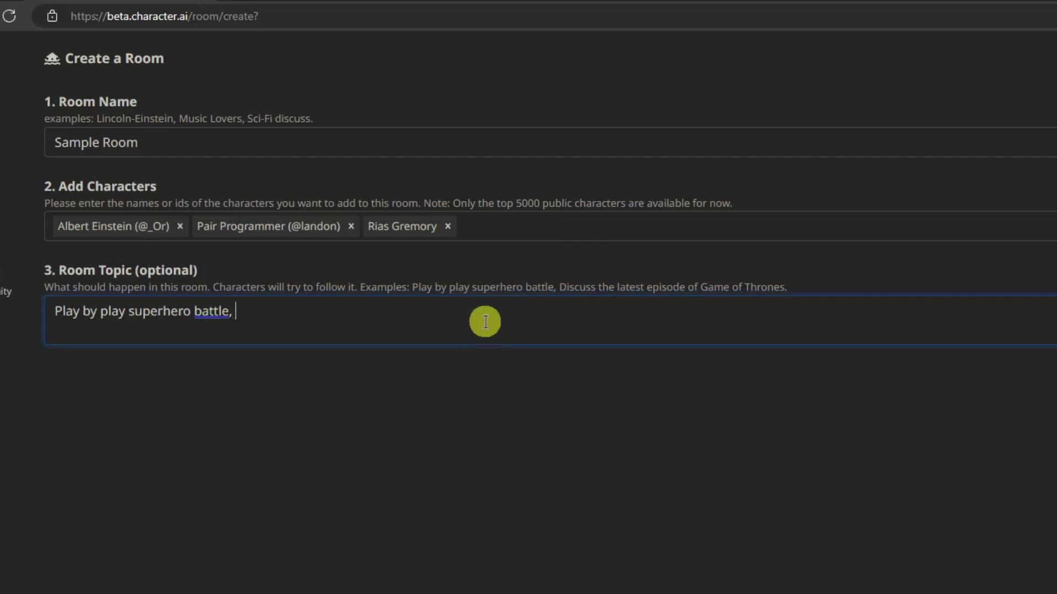
text(, anime, programming,)
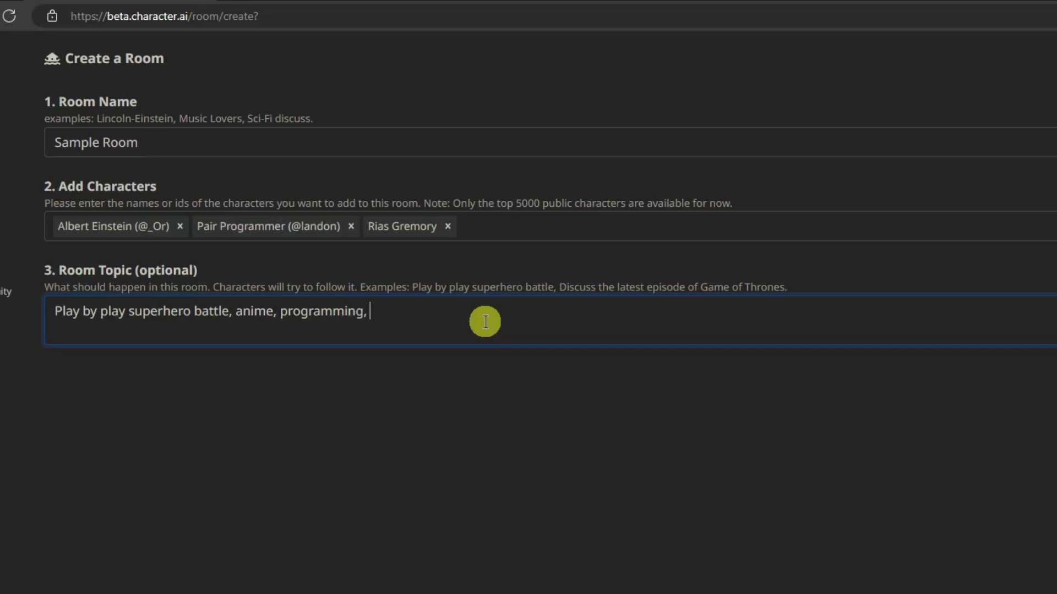
text( and baseketball.)
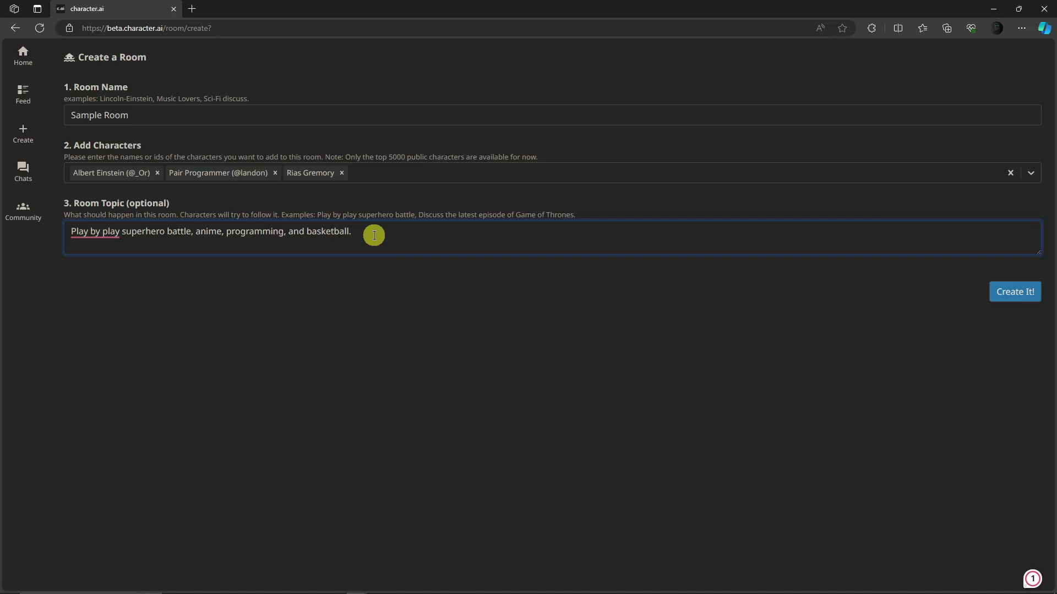
Review Grammarly's hyphenation suggestion for 'Play by play' in the topic
drag(363, 232, 67, 232)
click(78, 231)
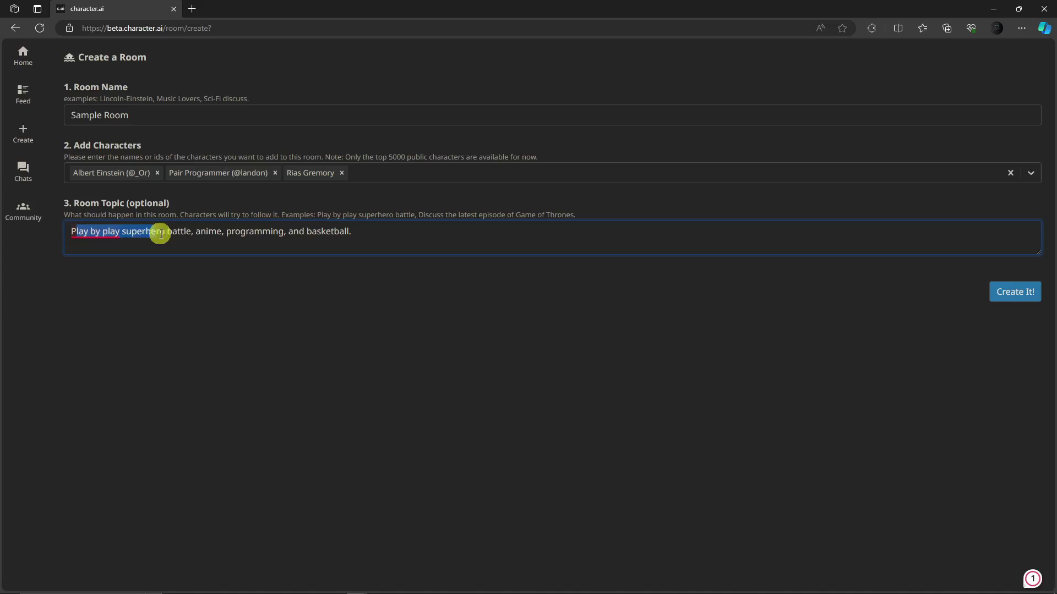
click(223, 232)
click(110, 233)
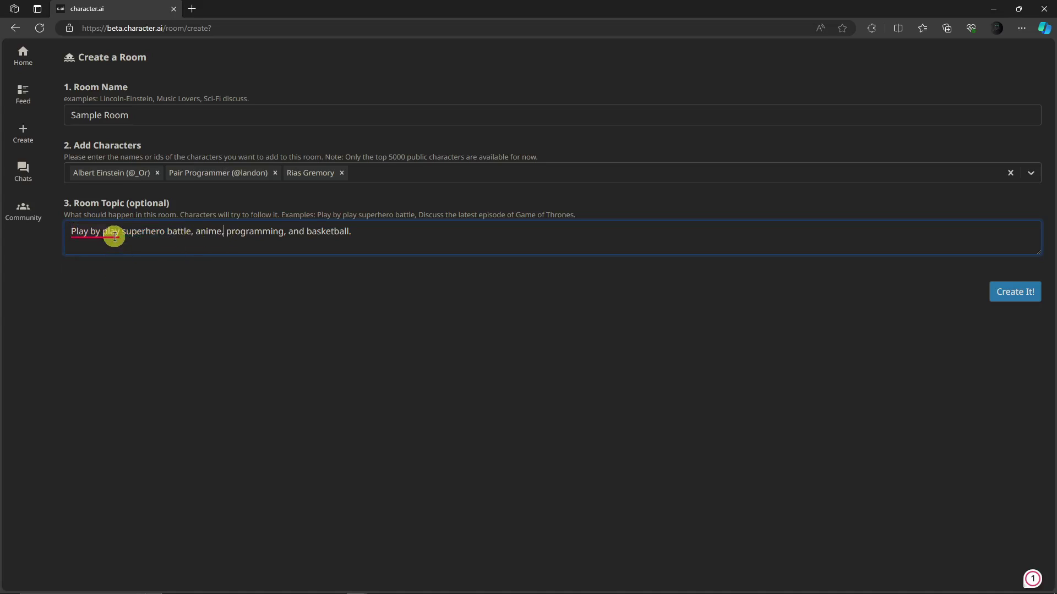
Accept the 'Play-by-play' fix, then ask the room 'Who is your favorite superhero?'
click(108, 266)
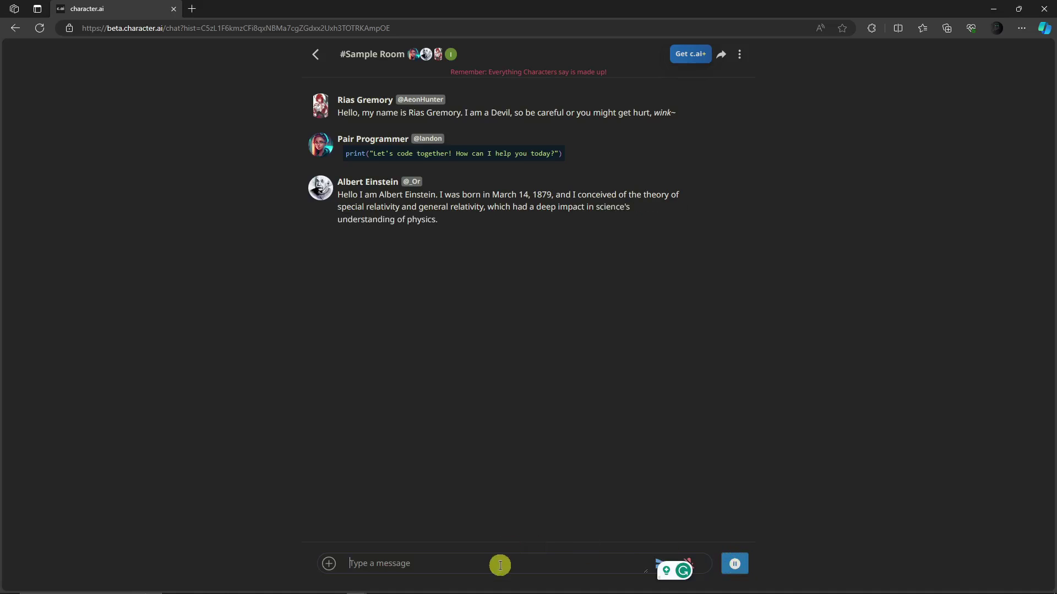
text(Who i)
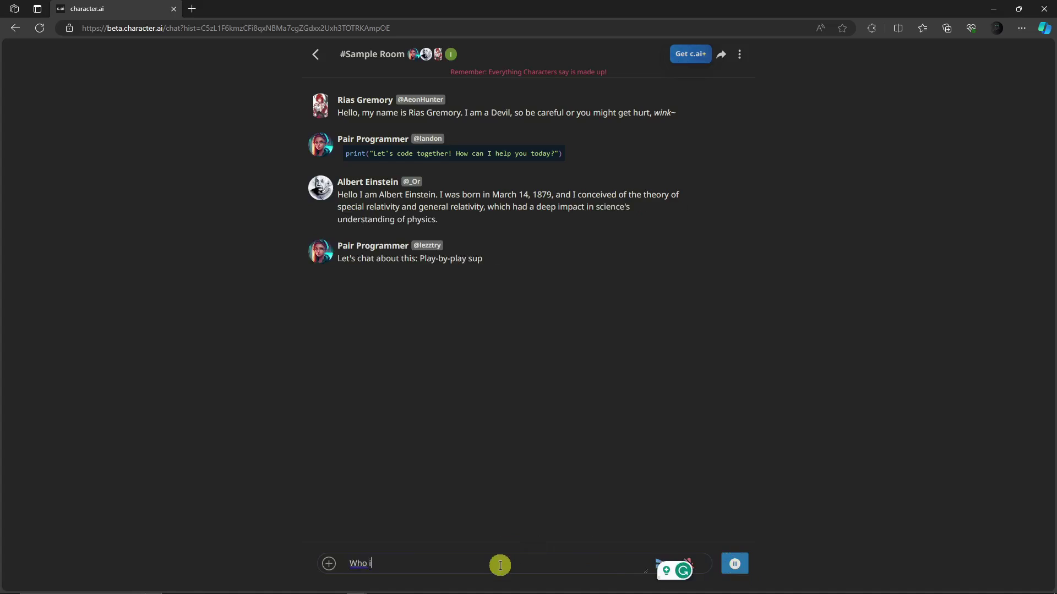
text(s your favorite )
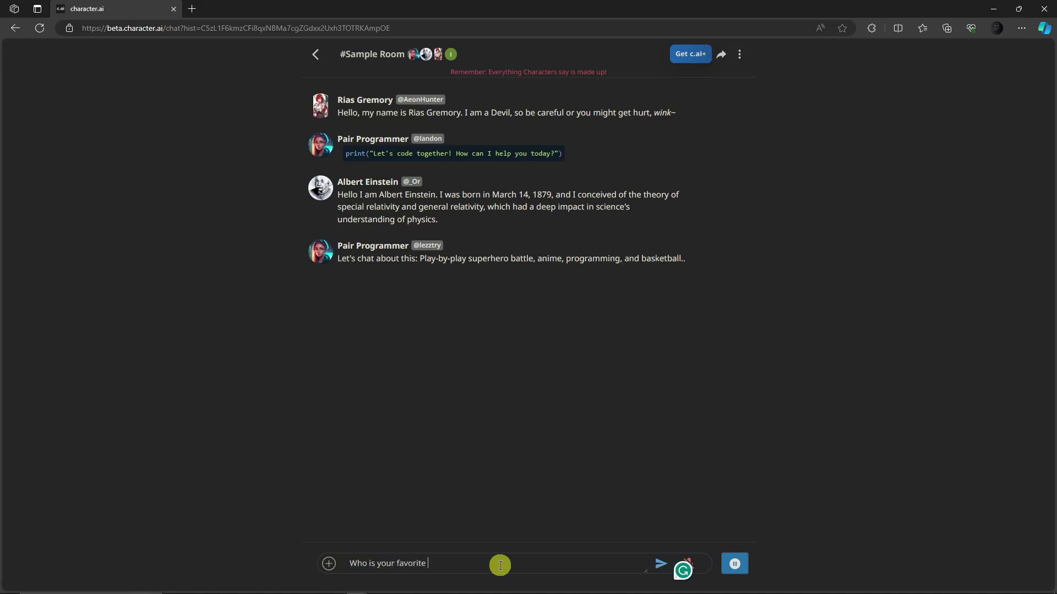
text(superhero?)
key(Return)
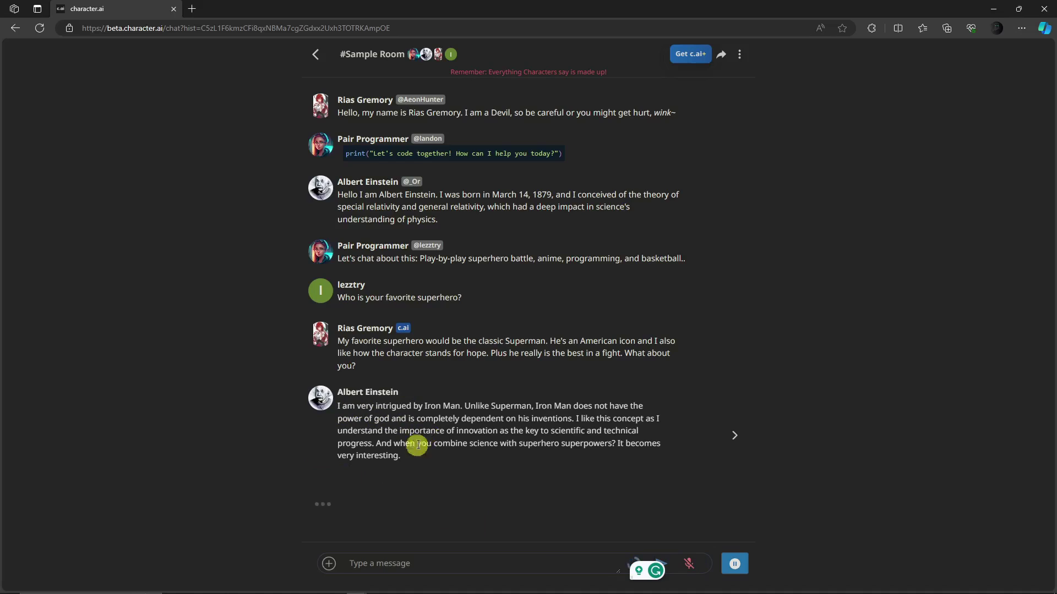
Open and close the message + menu without choosing anything while replies arrive
click(328, 565)
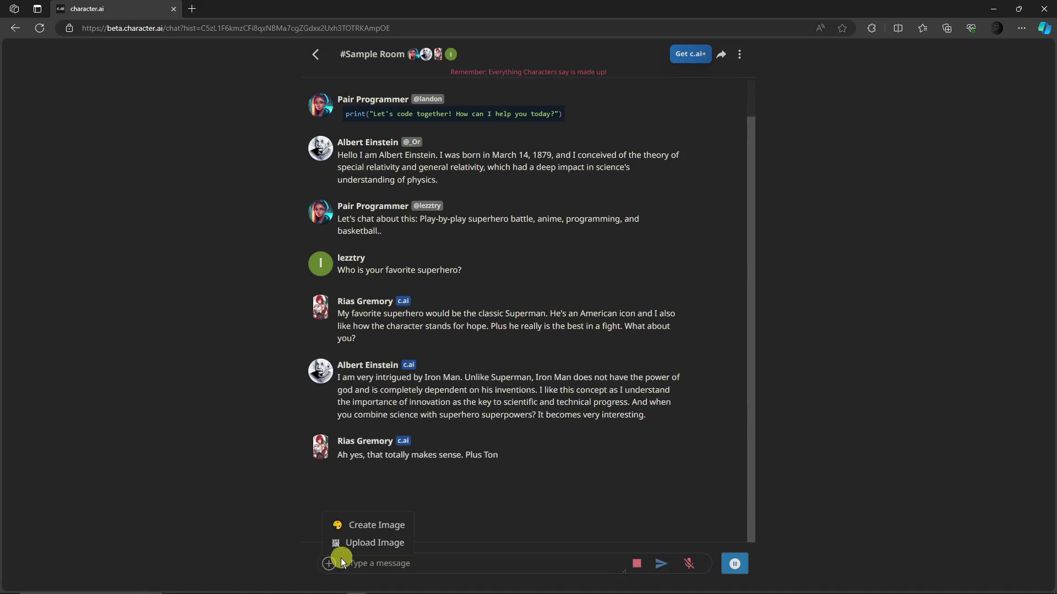
click(487, 511)
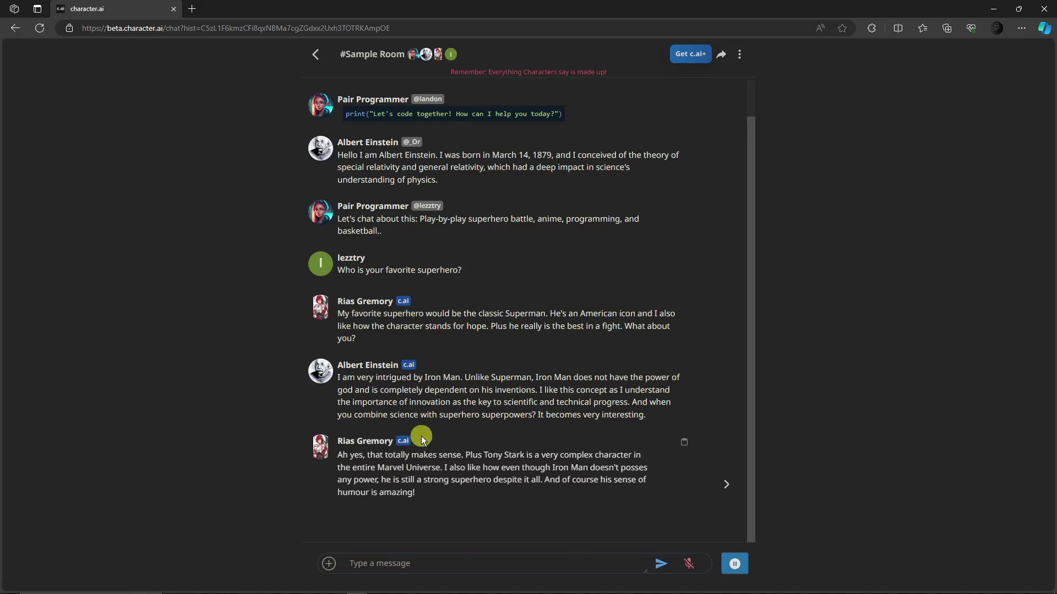
Resume the characters' auto-conversation and scroll through the chat history
scroll(336, 322, up, 1)
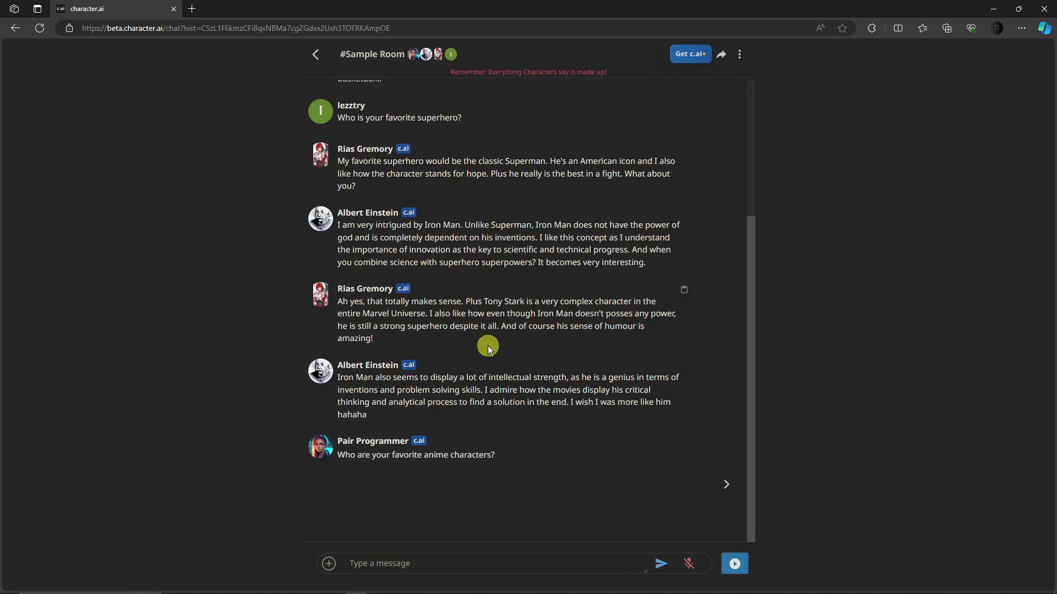
click(735, 563)
scroll(402, 451, up, 4)
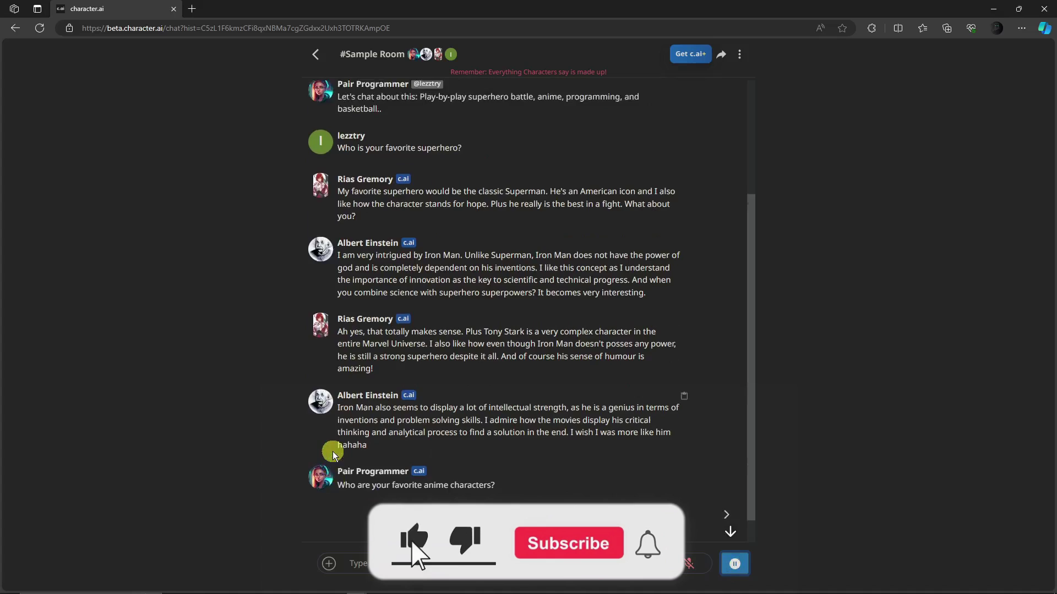
scroll(404, 380, down, 4)
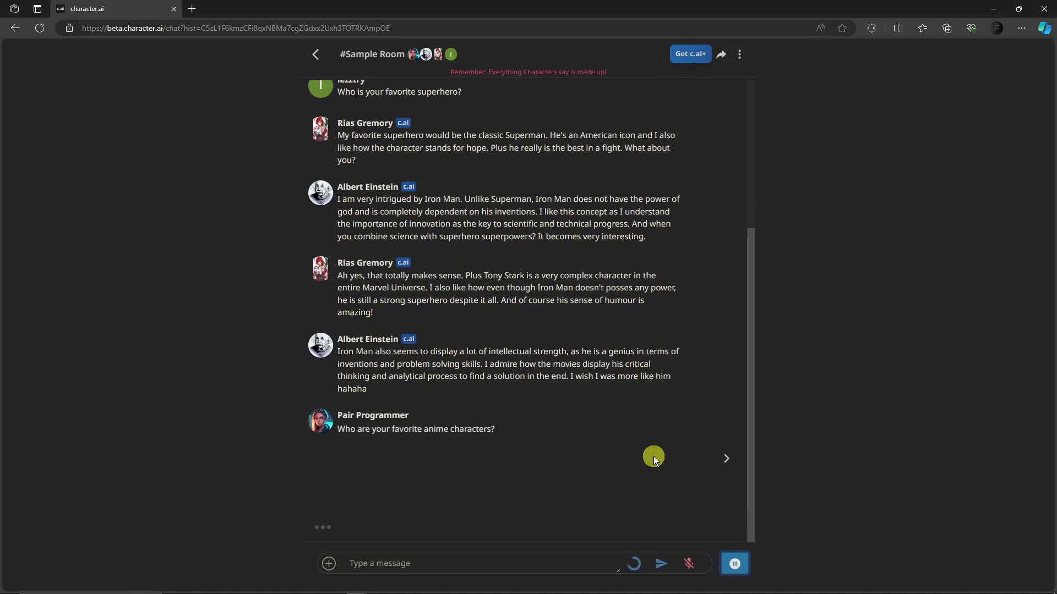
scroll(557, 451, up, 5)
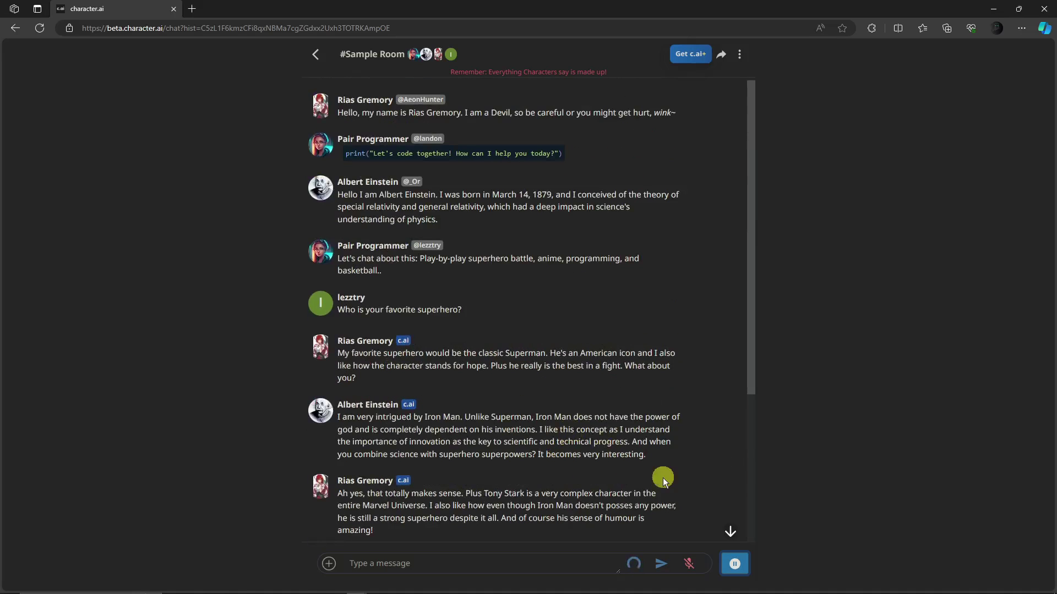